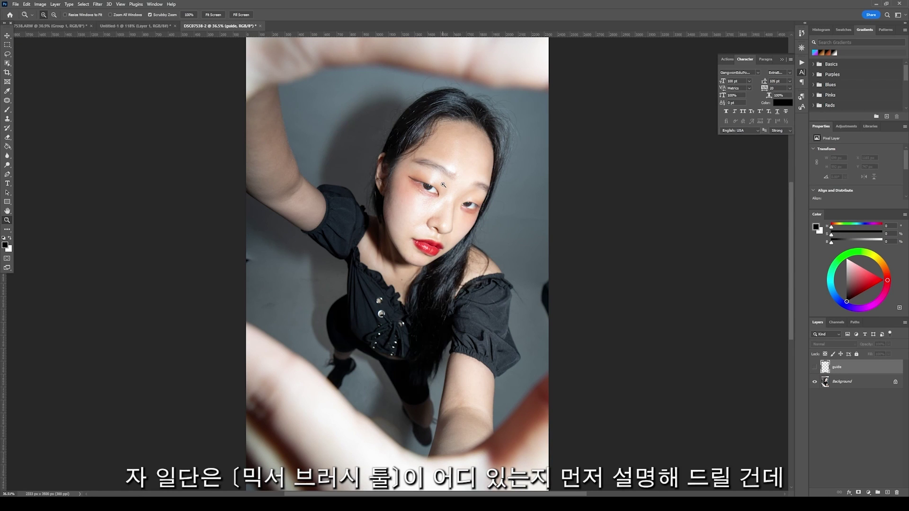
Step: Switch to the Mixer Brush Tool with cleaning after each stroke turned on and loading after each stroke turned off
{"action": "key", "text": "b"}
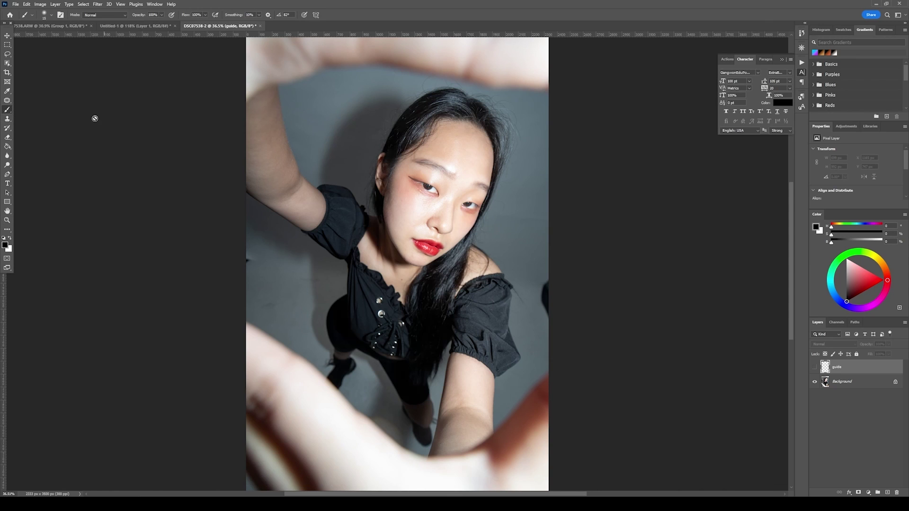
{"action": "left_click_drag", "start_coordinate": [6, 111], "coordinate": [39, 133]}
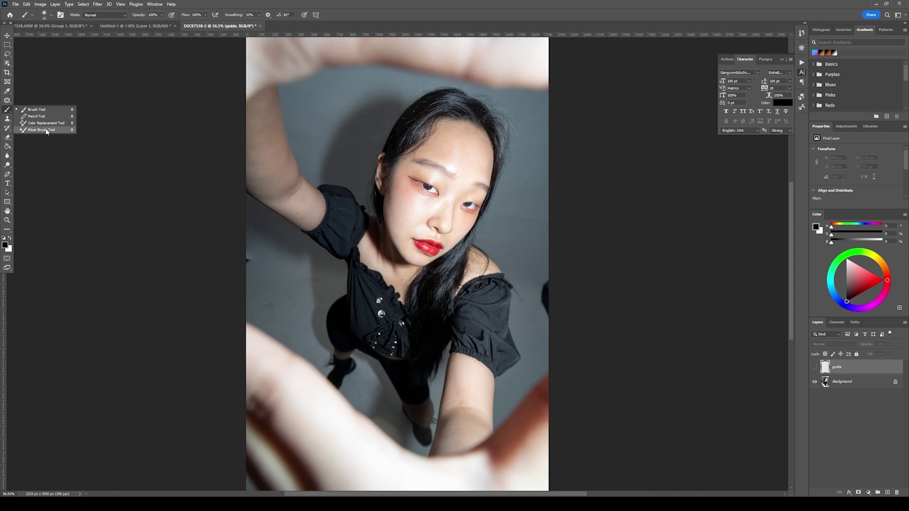
{"action": "left_click", "coordinate": [47, 131]}
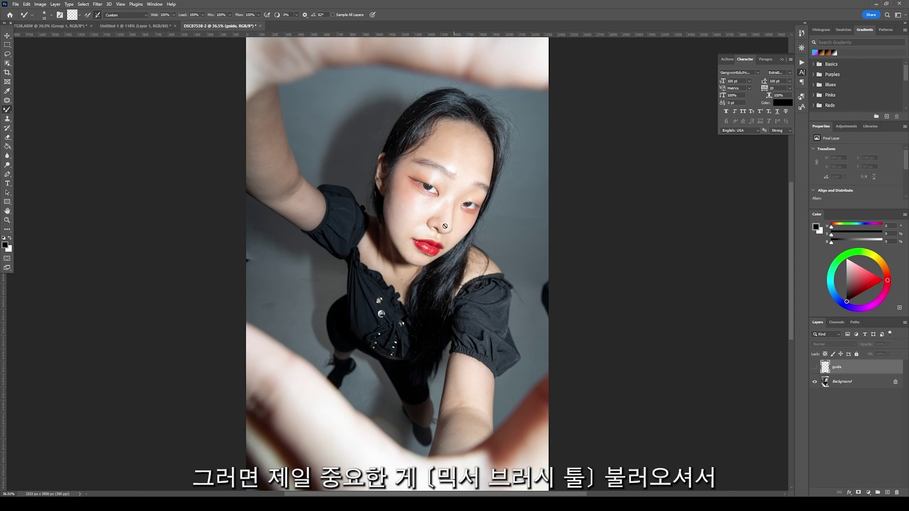
{"action": "left_click", "coordinate": [86, 17]}
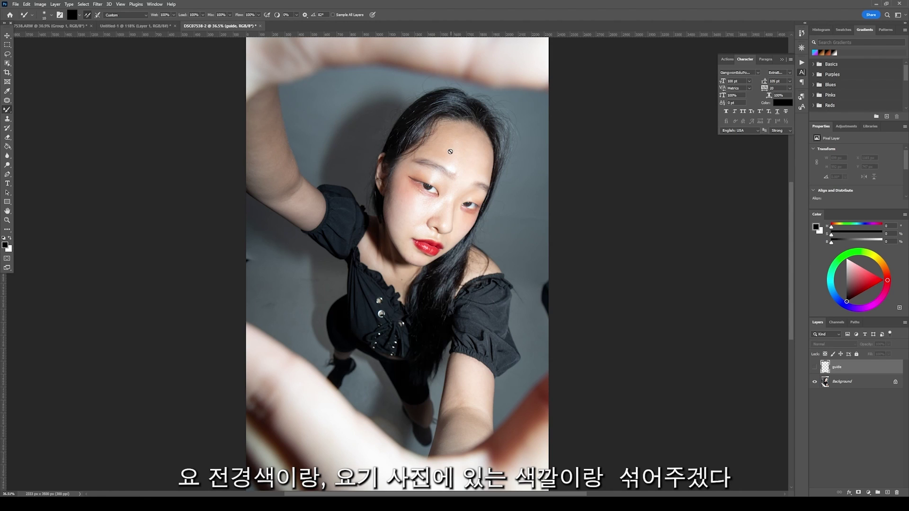
{"action": "left_click", "coordinate": [98, 16]}
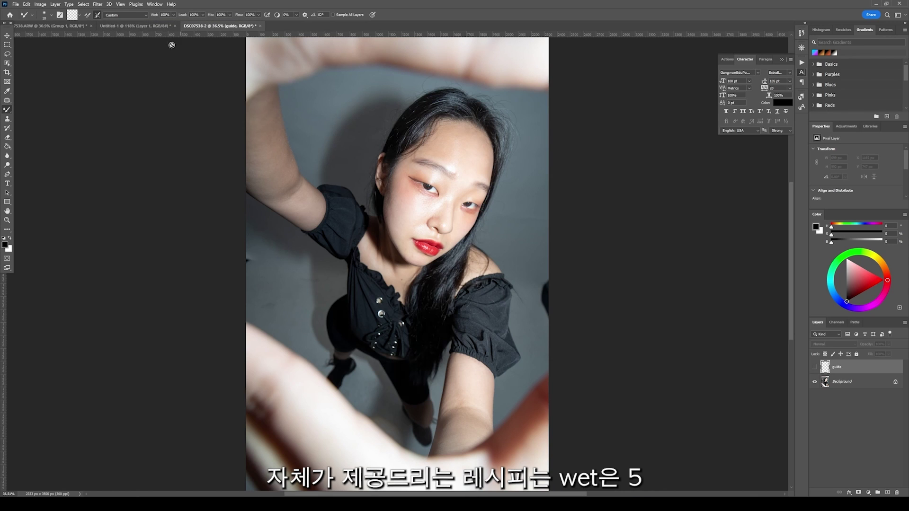
Step: Set the Mixer Brush to Wet 5%, Load 70% and Mix 90%
{"action": "left_click", "coordinate": [165, 14]}
{"action": "type", "text": "5"}
{"action": "key", "text": "Tab"}
{"action": "type", "text": "70"}
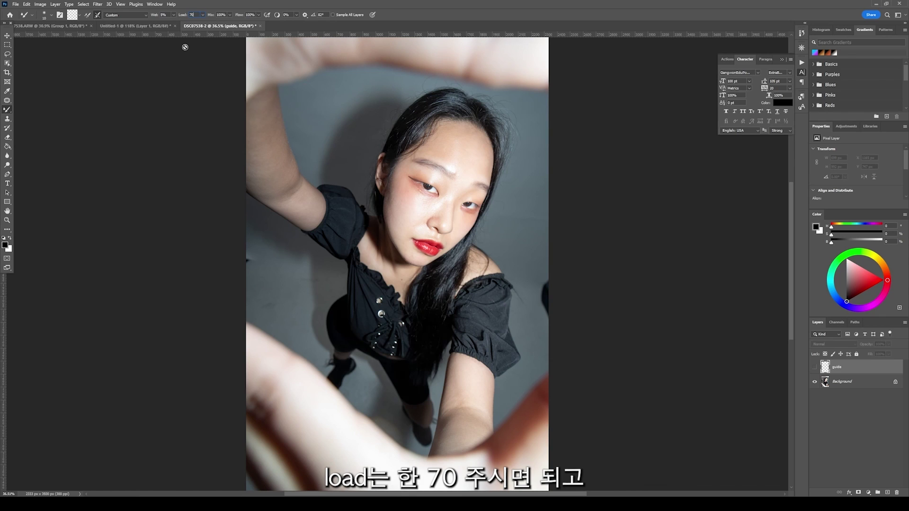
{"action": "key", "text": "Tab"}
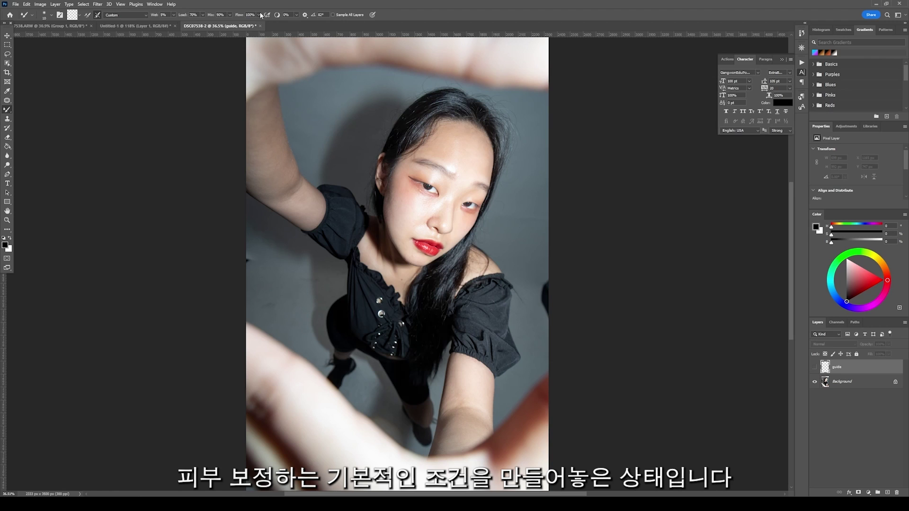
Step: Duplicate the Background layer twice
{"action": "left_click", "coordinate": [846, 385]}
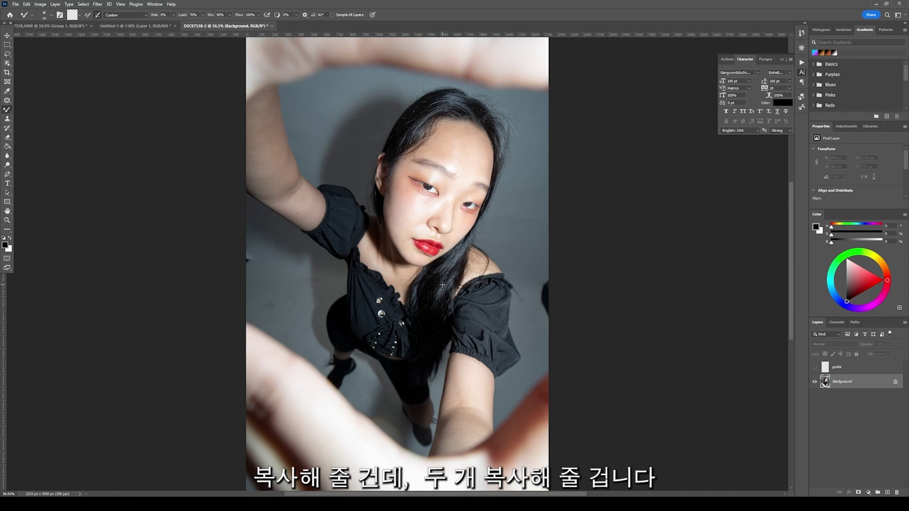
{"action": "key", "text": "ctrl+j"}
{"action": "key", "text": "ctrl+j"}
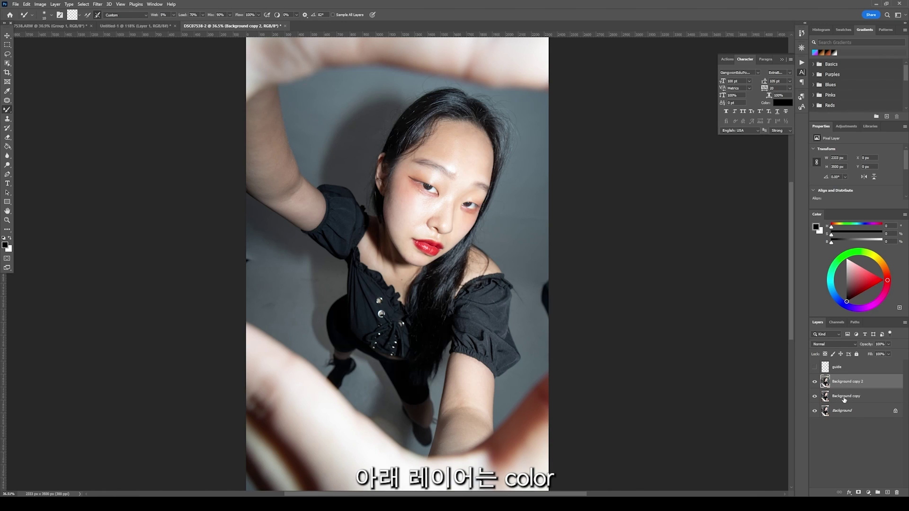
Step: Rename the lower Background copy as color and the upper one as texture
{"action": "double_click", "coordinate": [845, 396]}
{"action": "type", "text": "co"}
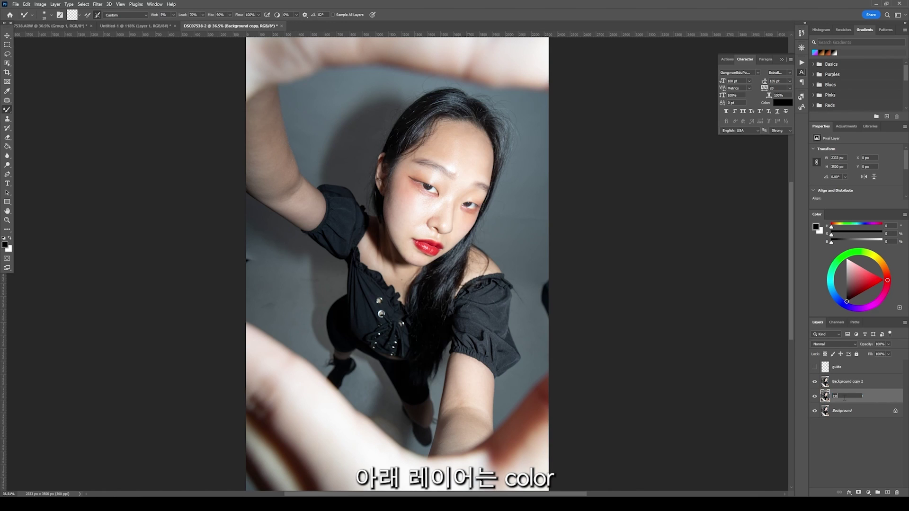
{"action": "key", "text": "Return"}
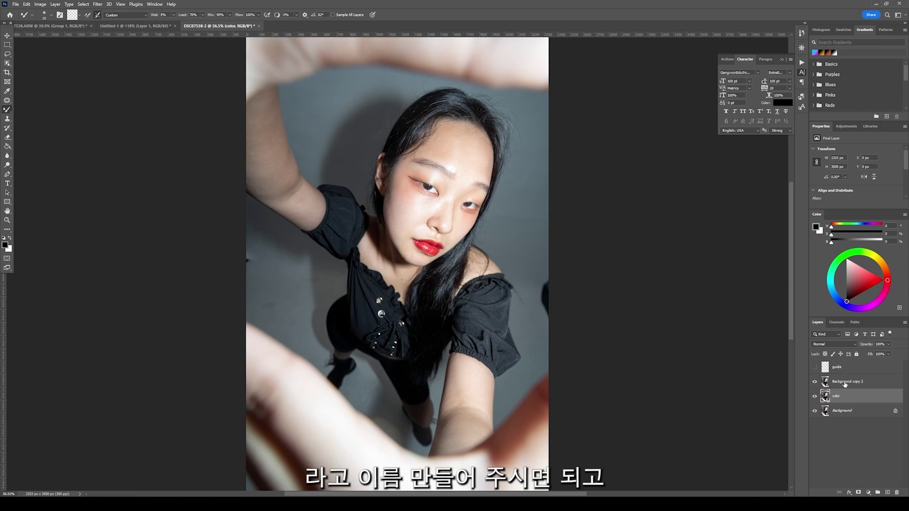
{"action": "double_click", "coordinate": [845, 382]}
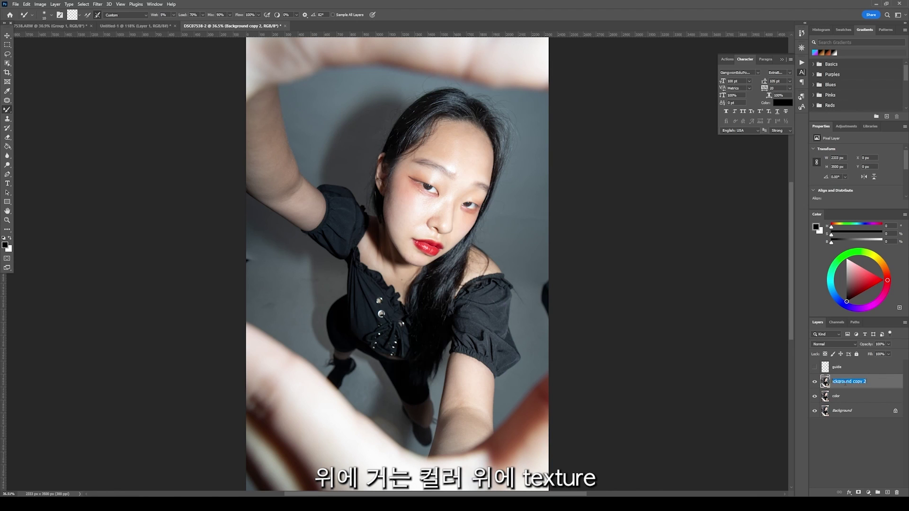
{"action": "type", "text": "texture"}
{"action": "key", "text": "Return"}
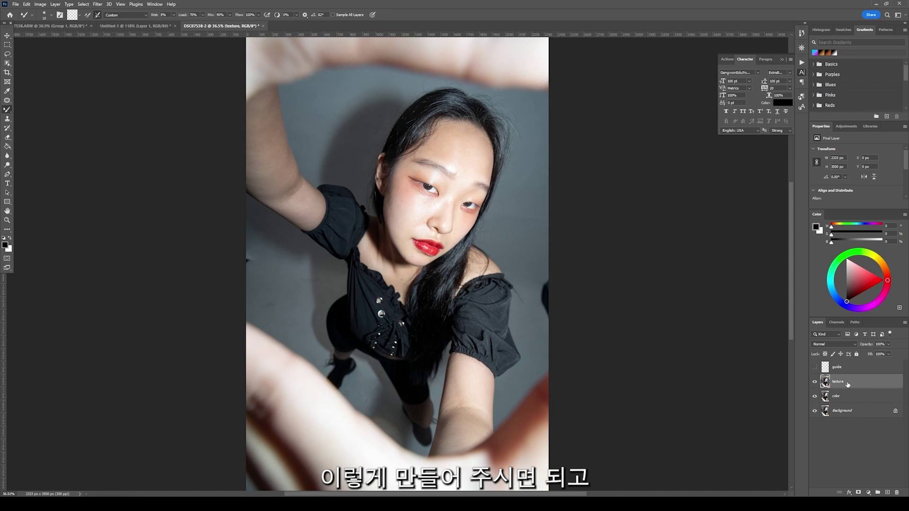
Step: Hide the texture layer and make the color layer active for Mixer Brush work on the face
{"action": "left_click", "coordinate": [814, 384]}
{"action": "left_click", "coordinate": [844, 399]}
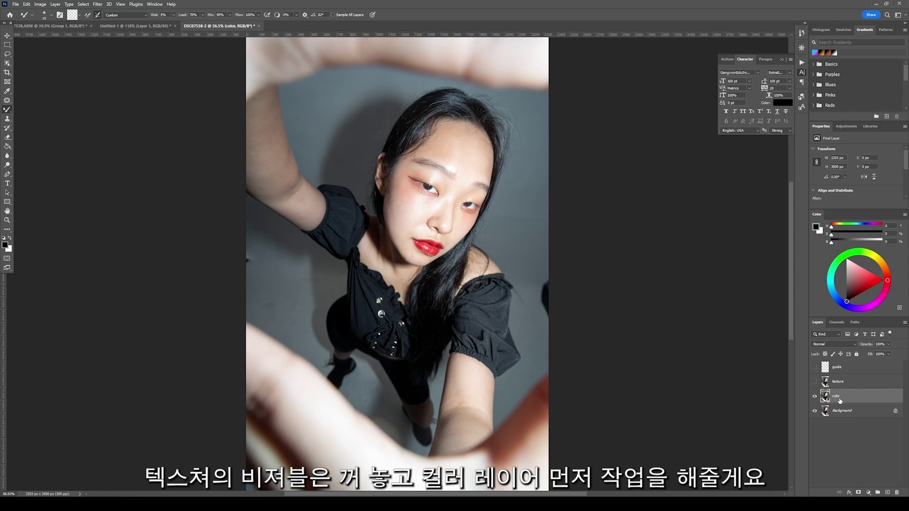
{"action": "key", "text": "z"}
{"action": "left_click_drag", "start_coordinate": [454, 175], "coordinate": [472, 191]}
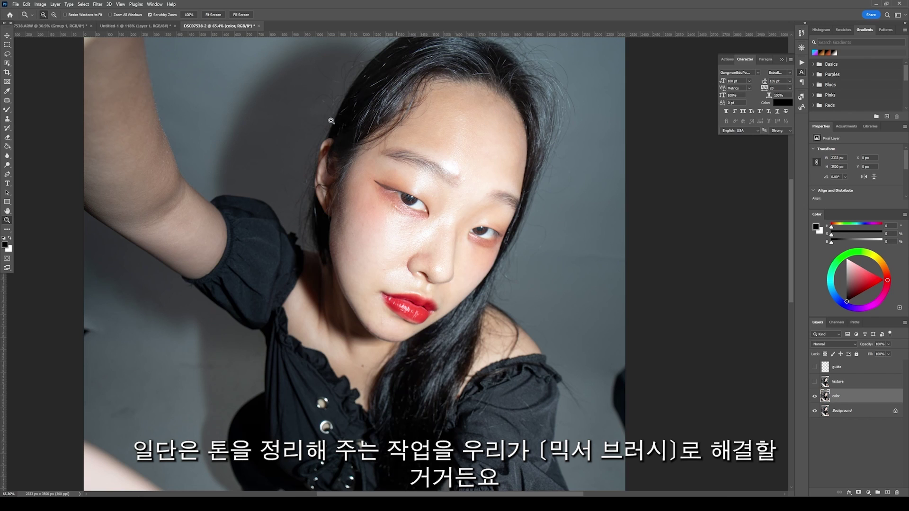
{"action": "key", "text": "b"}
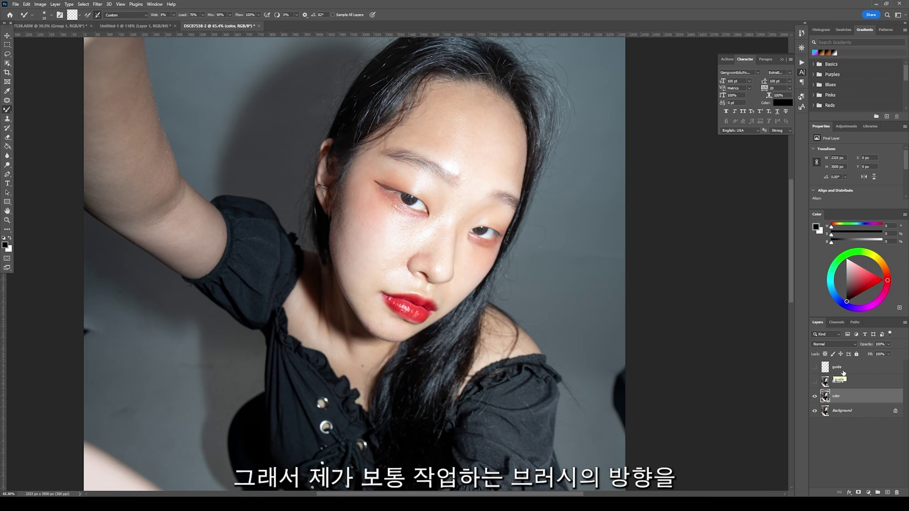
Step: Show the guide layer with the stroke directions, delete that layer and make the color layer active again
{"action": "left_click", "coordinate": [815, 368]}
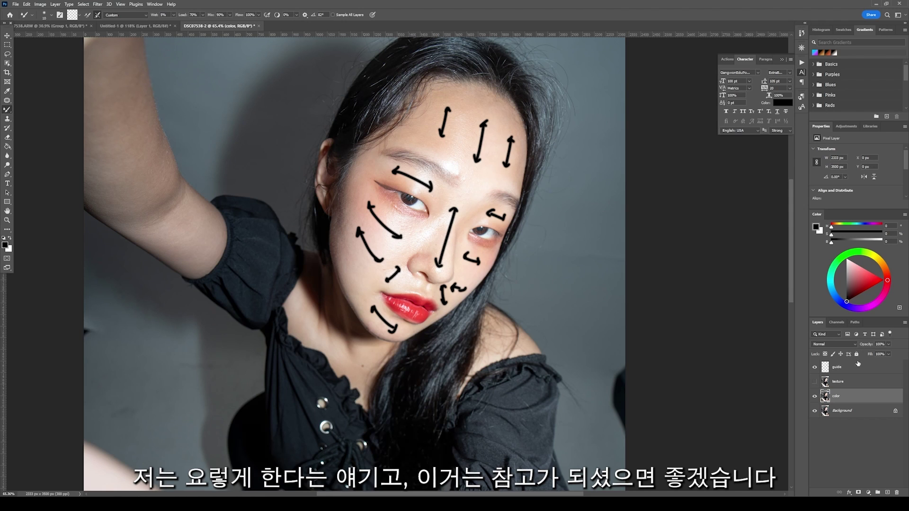
{"action": "left_click", "coordinate": [839, 368]}
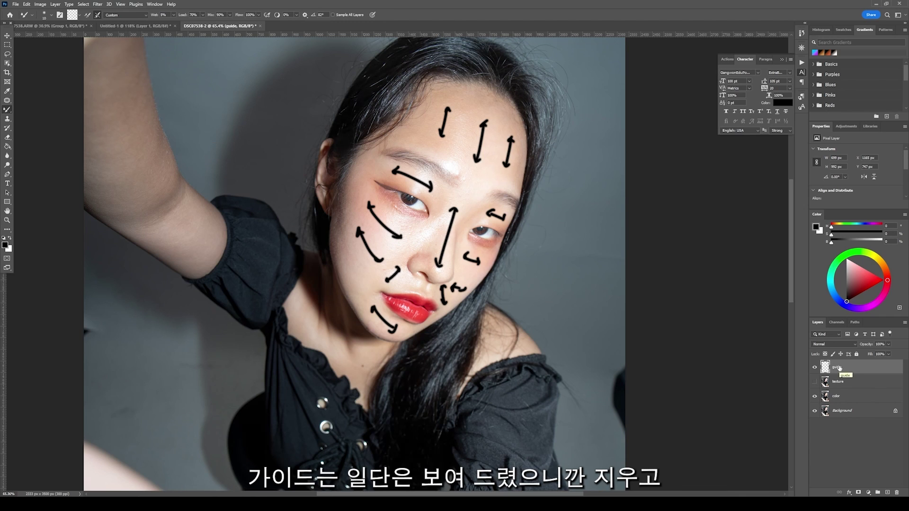
{"action": "key", "text": "Delete"}
{"action": "left_click", "coordinate": [844, 385]}
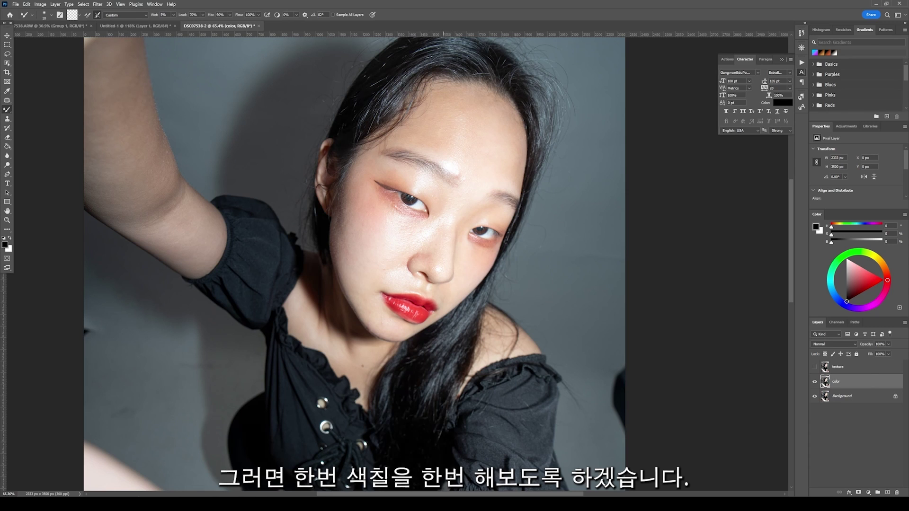
Step: Enlarge the Mixer Brush and blend the facial skin tones on the color layer, undoing any unwanted stroke
{"action": "key", "text": "bracketright"}
{"action": "key", "text": "bracketright"}
{"action": "key", "text": "bracketright"}
{"action": "key", "text": "bracketright"}
{"action": "key", "text": "bracketright"}
{"action": "key", "text": "bracketright"}
{"action": "key", "text": "bracketright"}
{"action": "key", "text": "bracketright"}
{"action": "key", "text": "bracketright"}
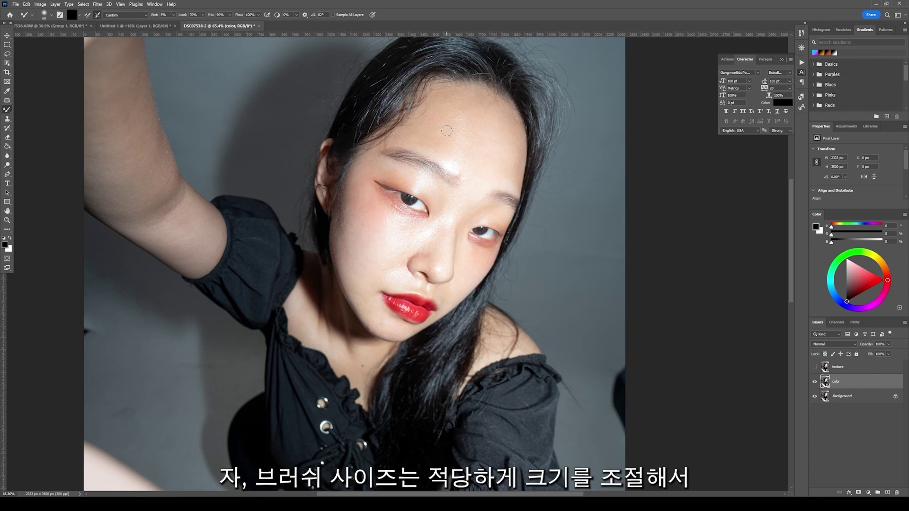
{"action": "key", "text": "bracketright"}
{"action": "key", "text": "bracketright"}
{"action": "key", "text": "bracketright"}
{"action": "key", "text": "bracketright"}
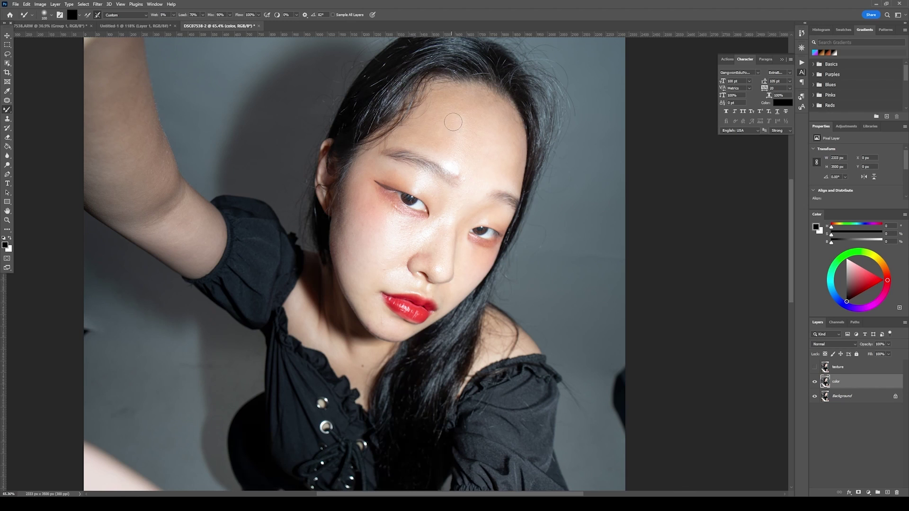
{"action": "left_click_drag", "start_coordinate": [454, 107], "coordinate": [456, 147]}
{"action": "key", "text": "ctrl+z"}
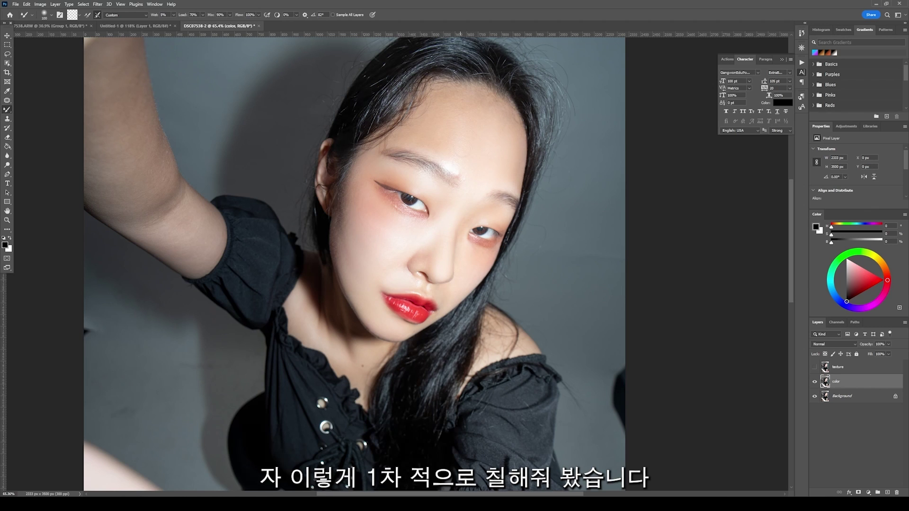
Step: Compare the blended face with the original photo by toggling the color layer's visibility
{"action": "left_click", "coordinate": [814, 383]}
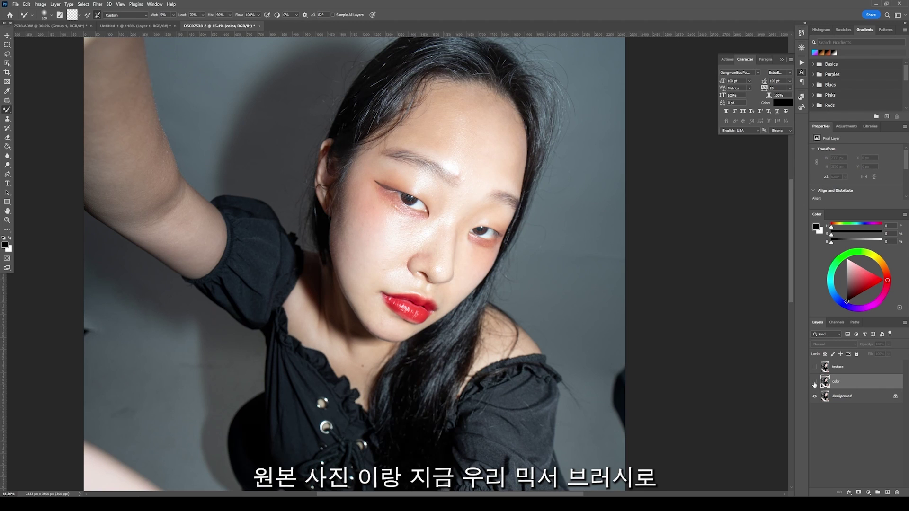
{"action": "left_click", "coordinate": [814, 383]}
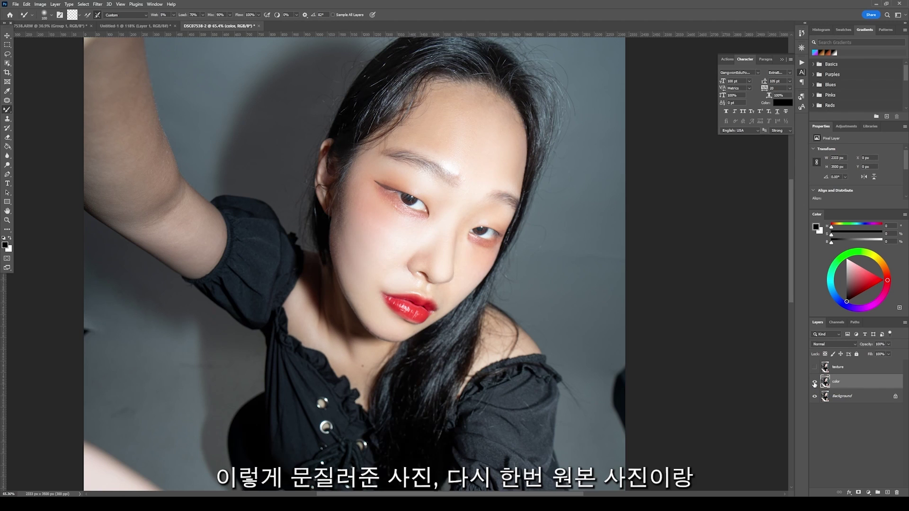
{"action": "left_click", "coordinate": [814, 384]}
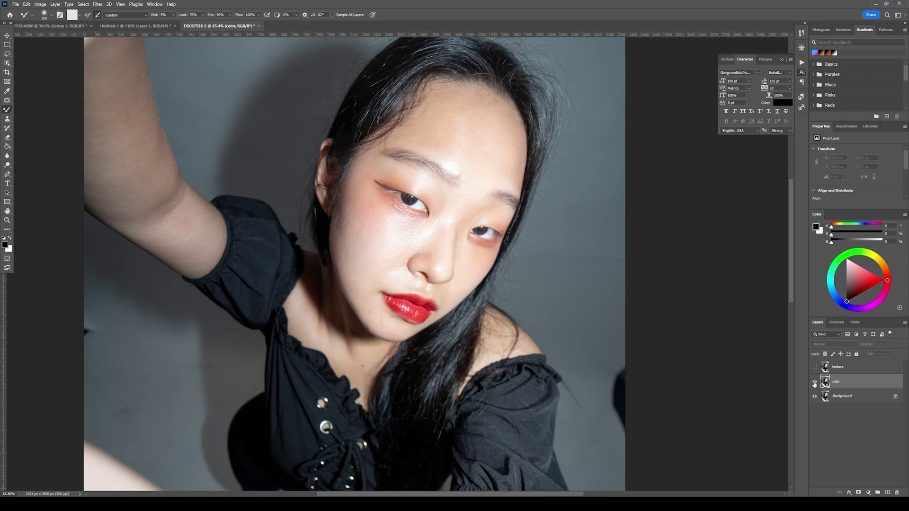
{"action": "left_click", "coordinate": [815, 383]}
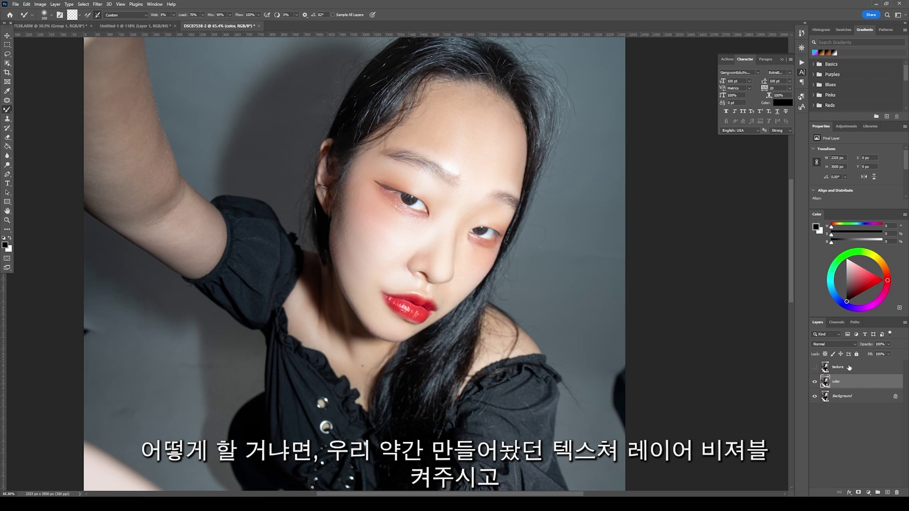
Step: Show the texture layer and desaturate it
{"action": "left_click", "coordinate": [815, 368]}
{"action": "left_click", "coordinate": [838, 369]}
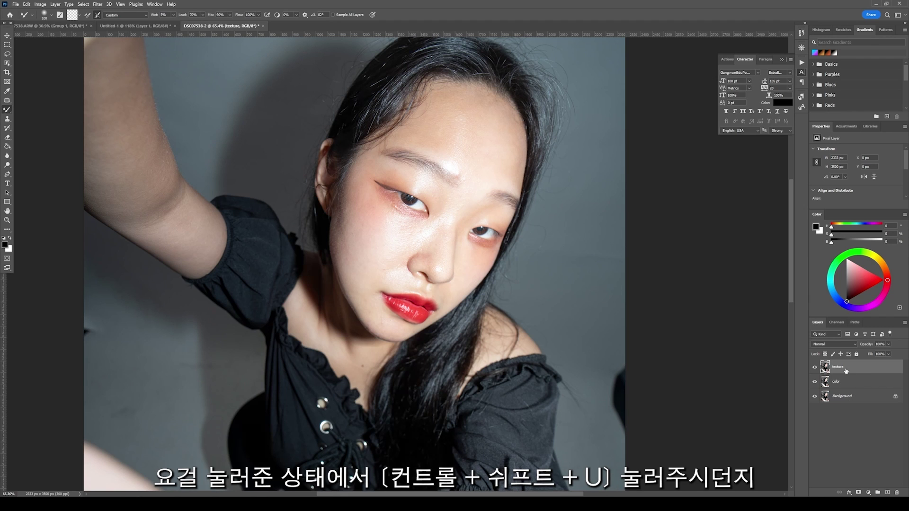
{"action": "key", "text": "ctrl+shift+u"}
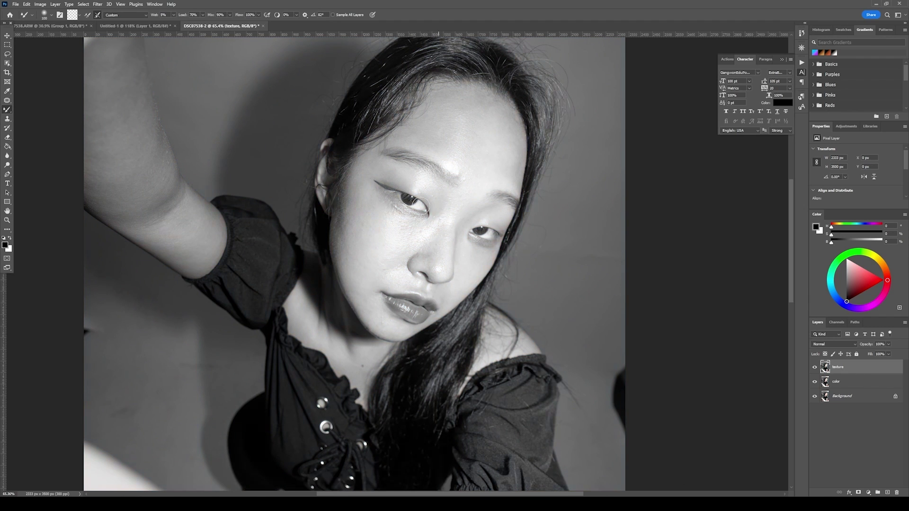
{"action": "key", "text": "ctrl+z"}
{"action": "left_click", "coordinate": [41, 4]}
{"action": "mouse_move", "coordinate": [67, 23]}
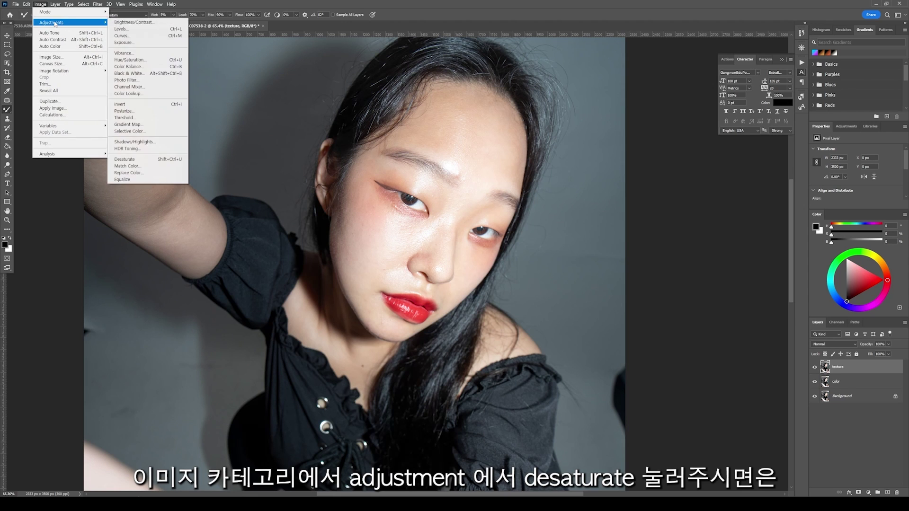
{"action": "left_click", "coordinate": [140, 160]}
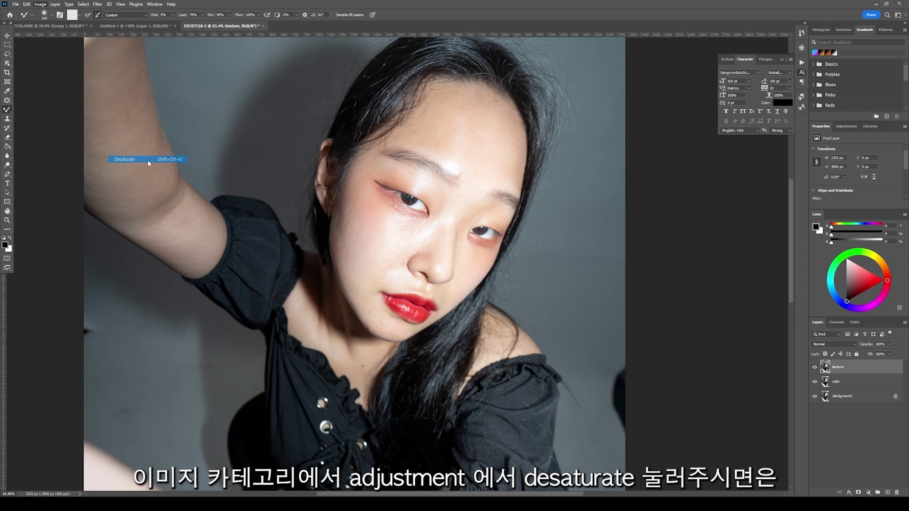
Step: Convert the desaturated texture layer to a smart object
{"action": "key", "text": "z"}
{"action": "left_click_drag", "start_coordinate": [447, 201], "coordinate": [402, 206]}
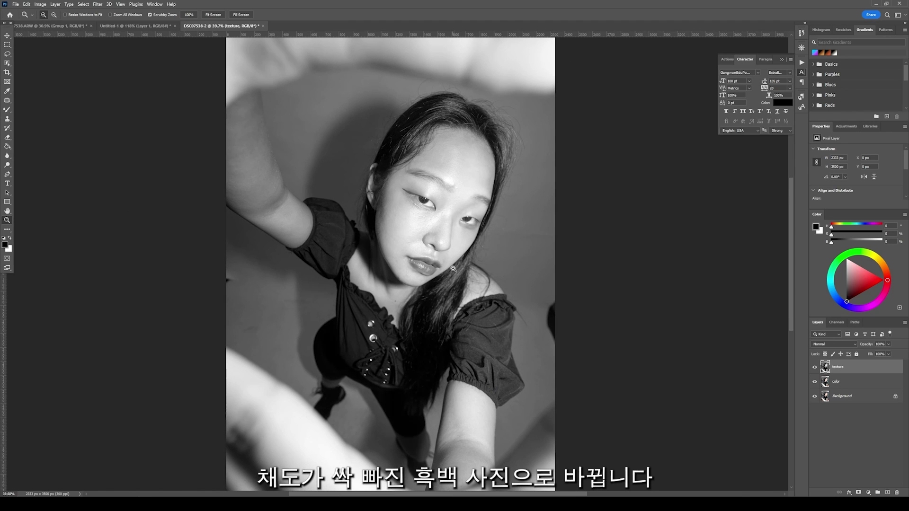
{"action": "right_click", "coordinate": [842, 369]}
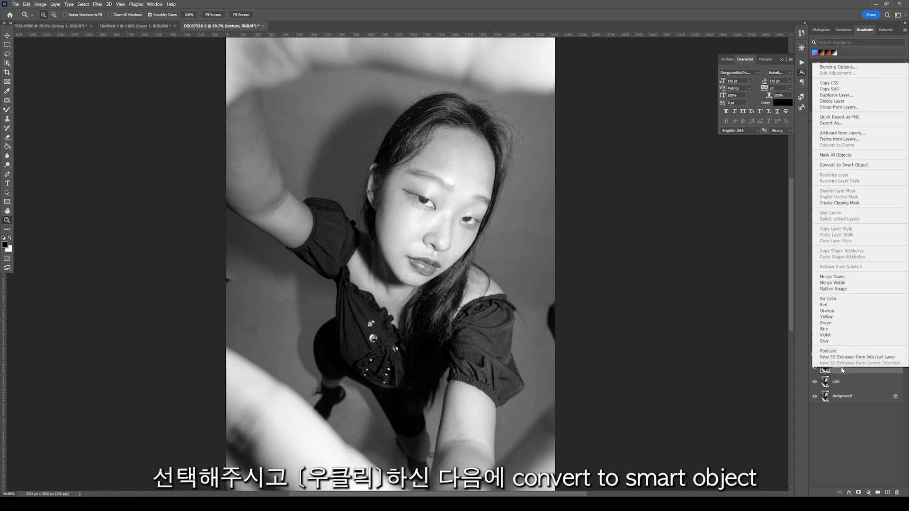
{"action": "left_click", "coordinate": [857, 166]}
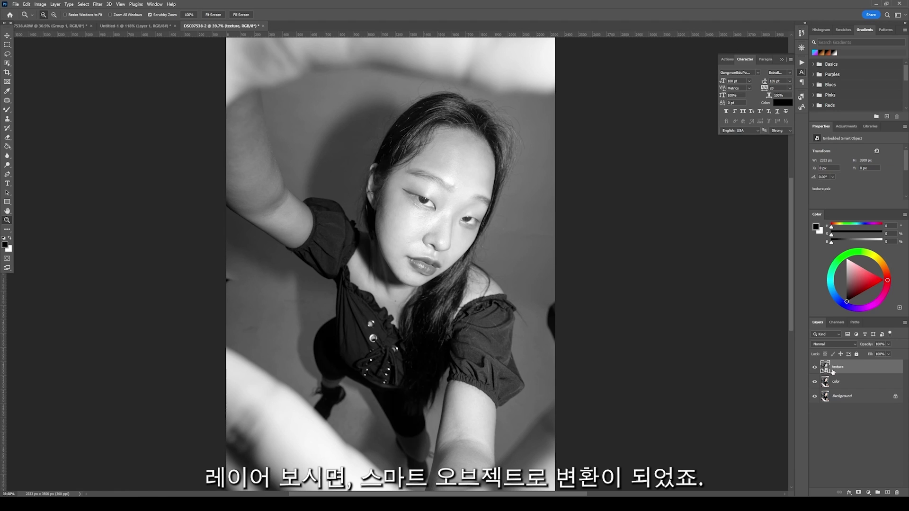
Step: Apply a High Pass filter with a 2.4-pixel radius to the texture layer, previewing the eye area
{"action": "left_click", "coordinate": [97, 4]}
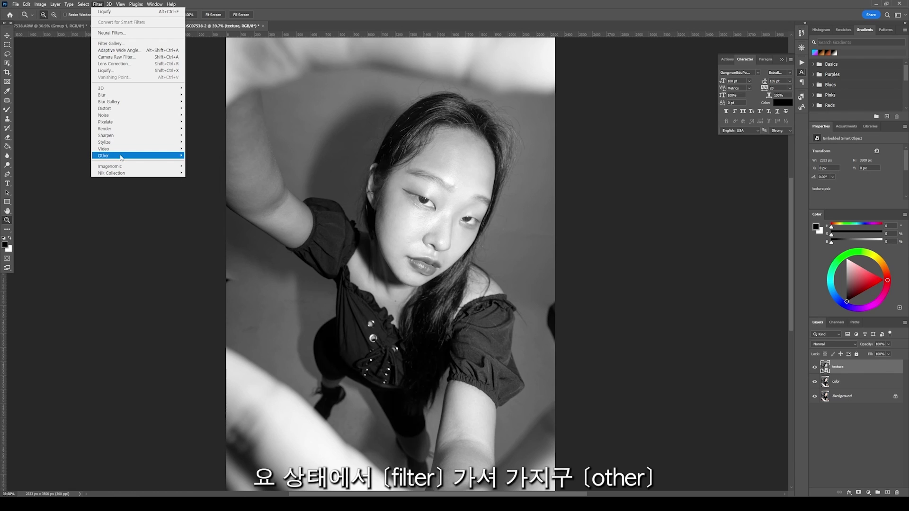
{"action": "mouse_move", "coordinate": [123, 156]}
{"action": "left_click", "coordinate": [200, 162]}
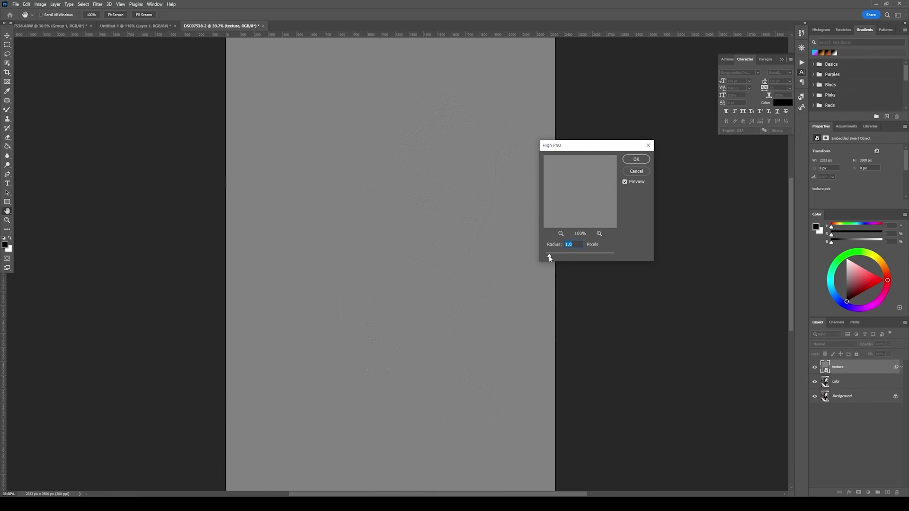
{"action": "mouse_move", "coordinate": [549, 258]}
{"action": "left_mouse_down"}
{"action": "mouse_move", "coordinate": [574, 257]}
{"action": "mouse_move", "coordinate": [558, 258]}
{"action": "left_mouse_up"}
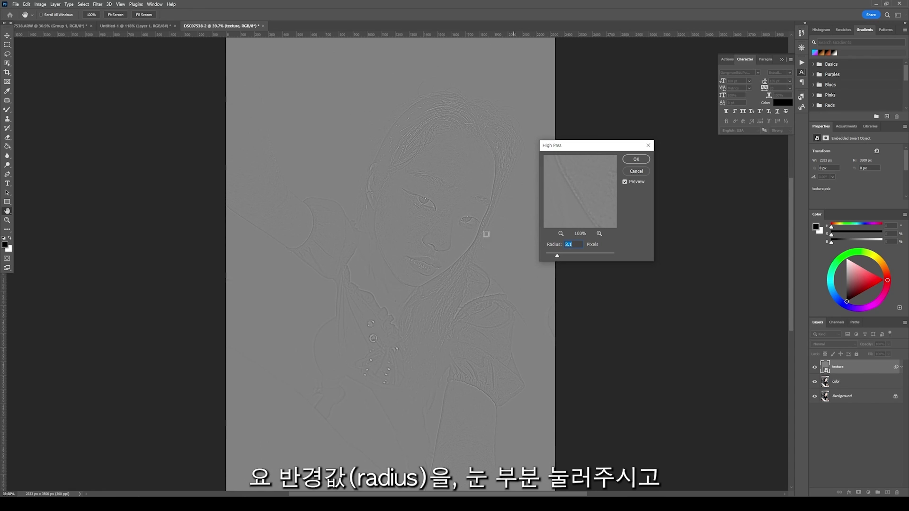
{"action": "left_click", "coordinate": [420, 202]}
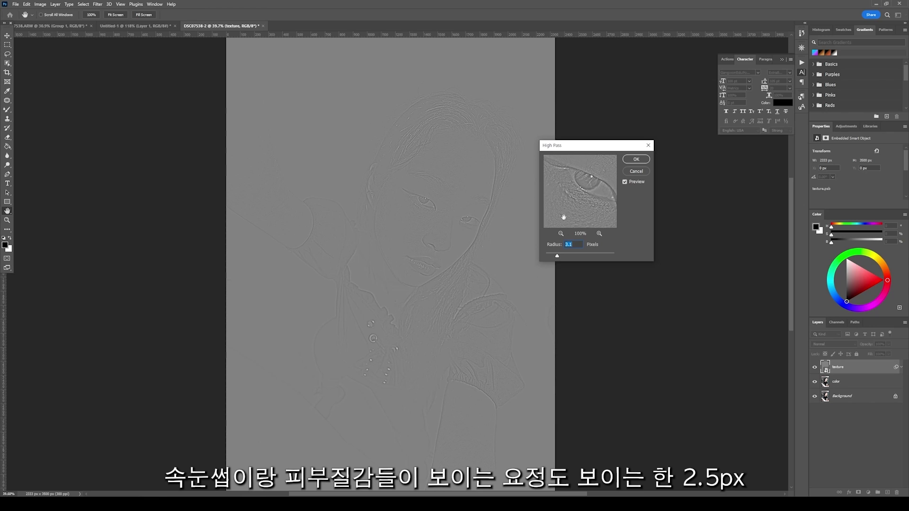
{"action": "left_click_drag", "start_coordinate": [556, 257], "coordinate": [556, 258]}
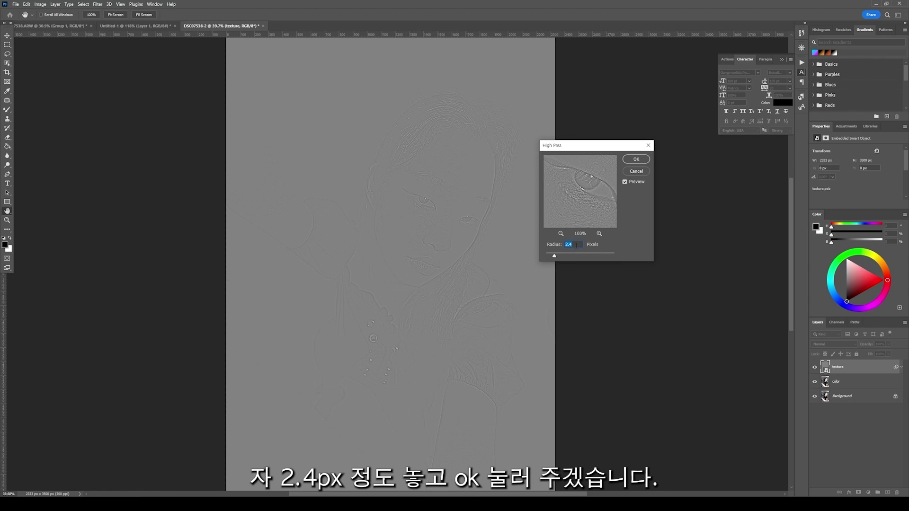
{"action": "left_click", "coordinate": [636, 160]}
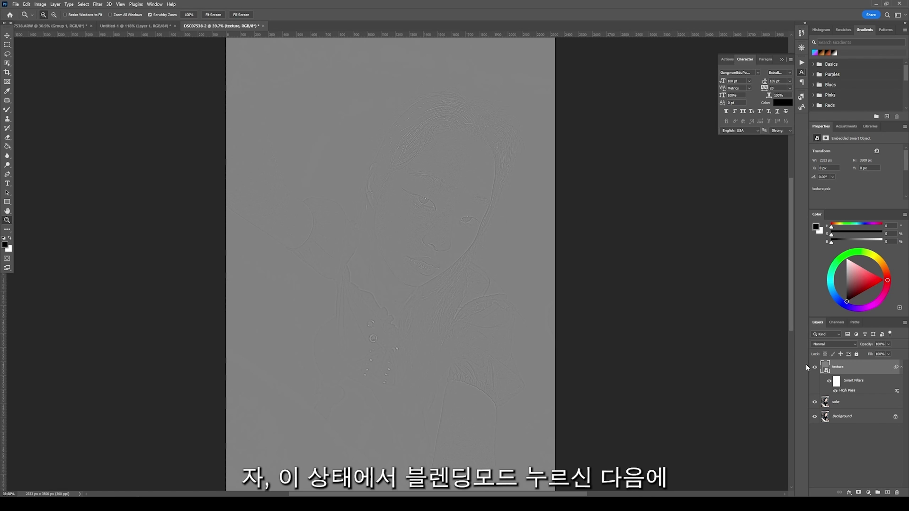
Step: Set the texture layer's blend mode to Linear Light and compare the photo with and without the layer
{"action": "left_click", "coordinate": [832, 344]}
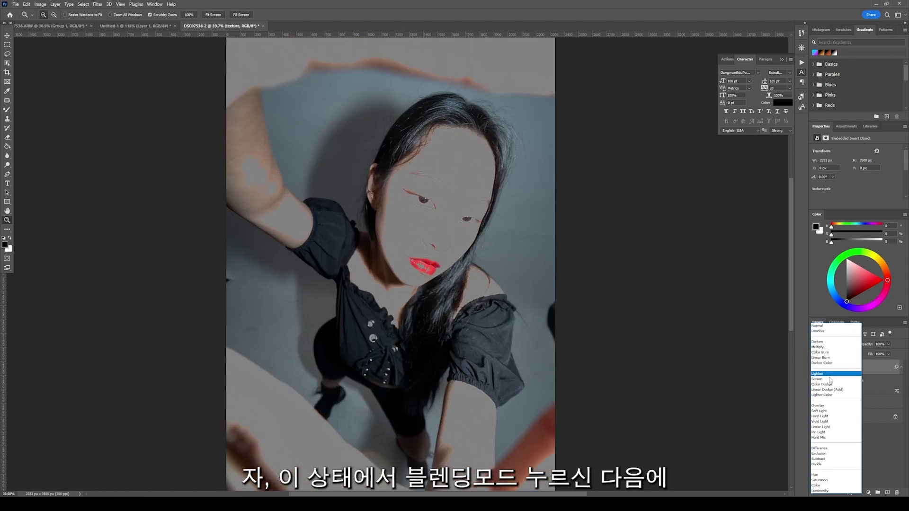
{"action": "left_click", "coordinate": [827, 428]}
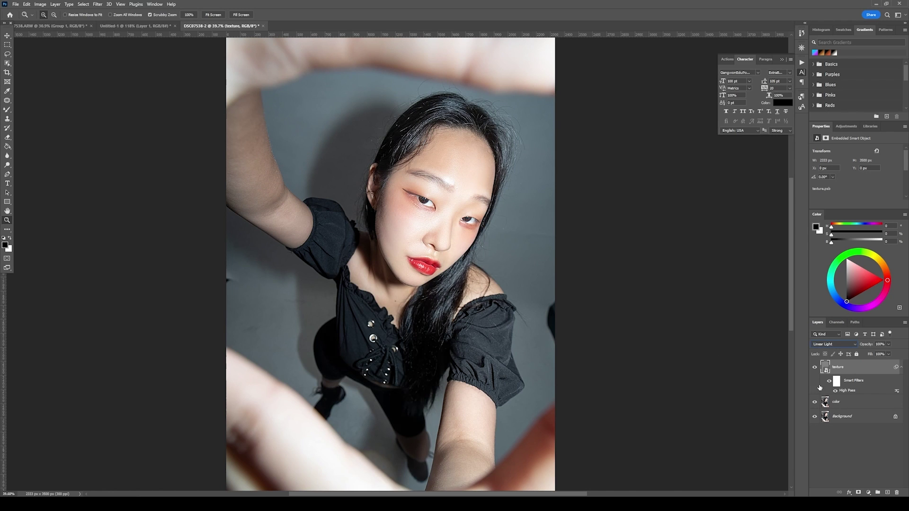
{"action": "left_click", "coordinate": [815, 367]}
{"action": "left_click", "coordinate": [815, 367]}
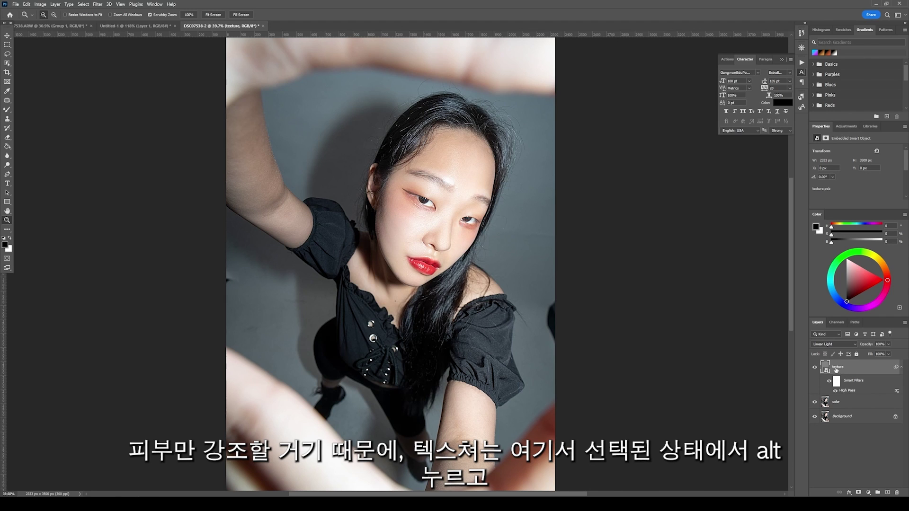
Step: Add a black mask to the texture layer and paint it white over the facial skin with an enlarged regular Brush
{"action": "key", "text": "alt"}
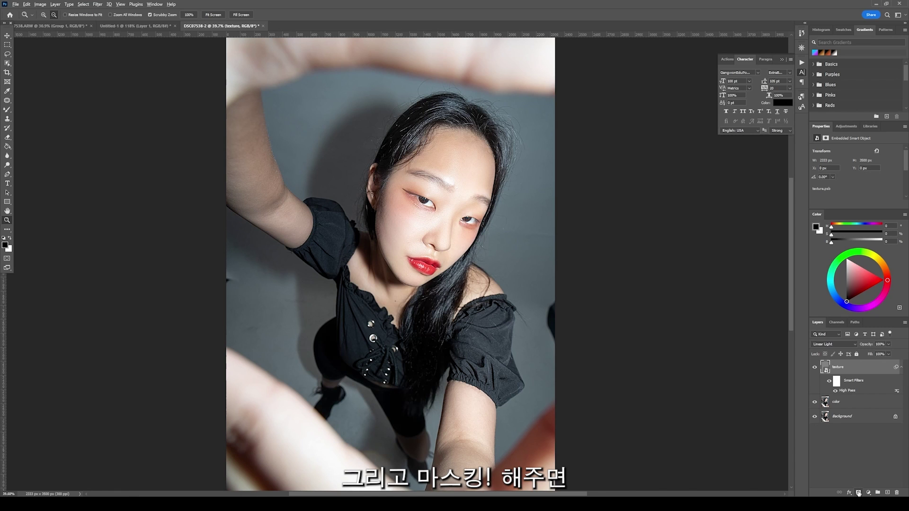
{"action": "left_click", "coordinate": [858, 493], "text": "alt"}
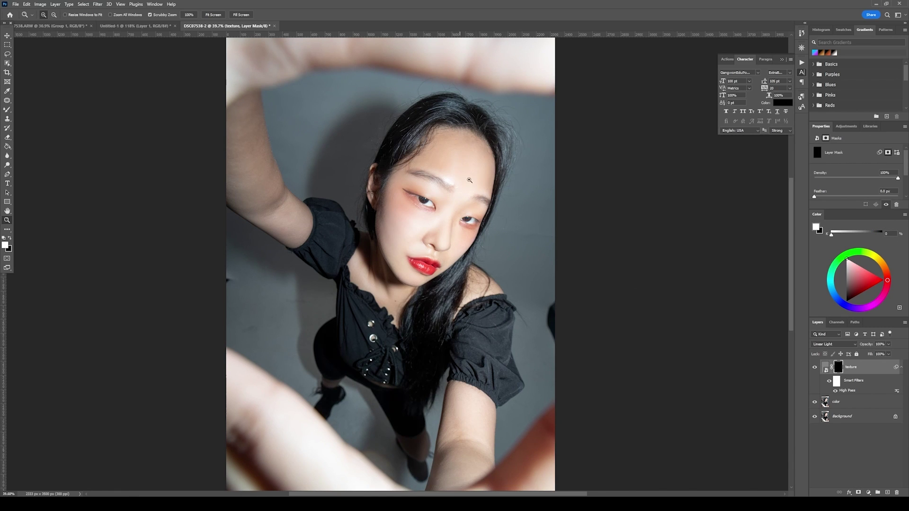
{"action": "left_click_drag", "start_coordinate": [458, 179], "coordinate": [490, 195]}
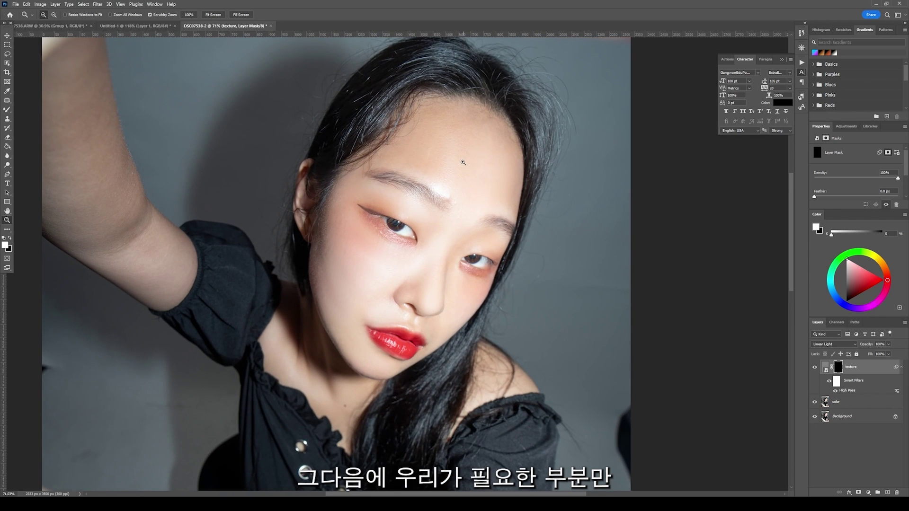
{"action": "key", "text": "b"}
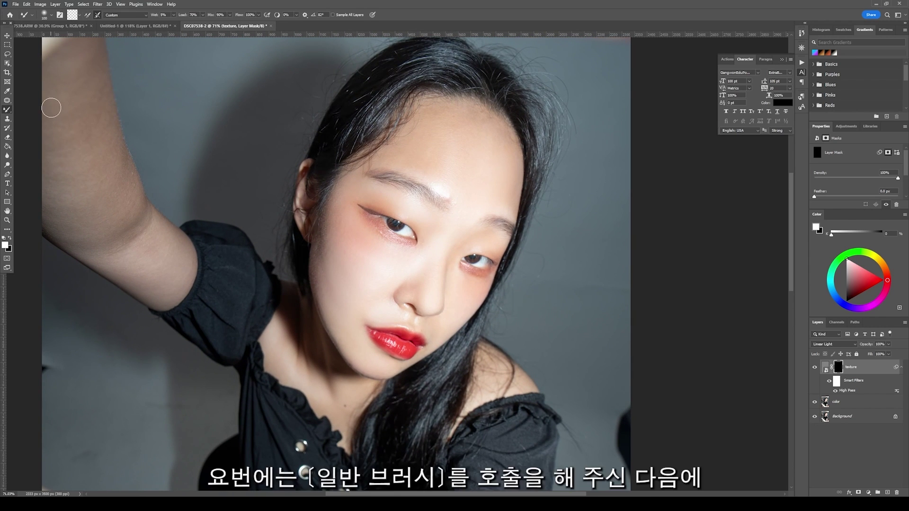
{"action": "right_click", "coordinate": [7, 111]}
{"action": "left_click", "coordinate": [41, 109]}
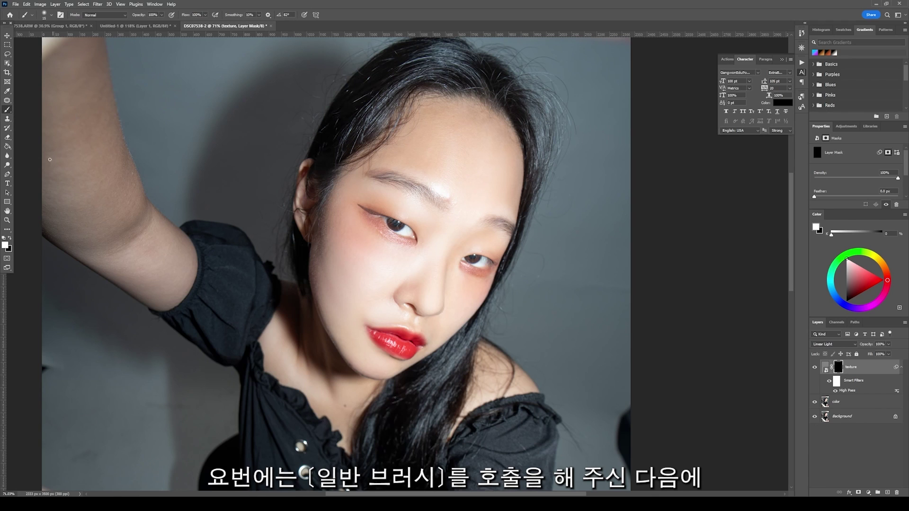
{"action": "key", "text": "z"}
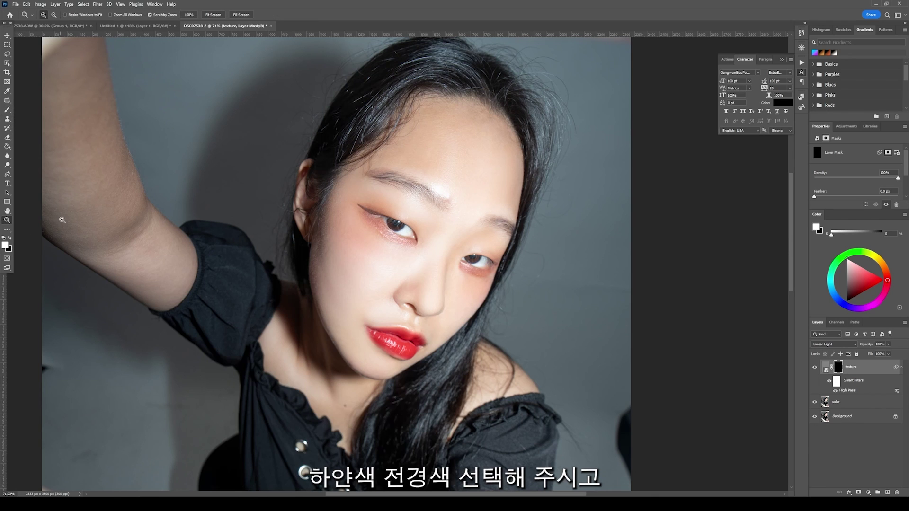
{"action": "key", "text": "b"}
{"action": "key", "text": "bracketright"}
{"action": "key", "text": "bracketright"}
{"action": "key", "text": "bracketright"}
{"action": "mouse_move", "coordinate": [446, 171]}
{"action": "left_mouse_down"}
{"action": "mouse_move", "coordinate": [395, 158]}
{"action": "mouse_move", "coordinate": [461, 186]}
{"action": "mouse_move", "coordinate": [421, 156]}
{"action": "mouse_move", "coordinate": [428, 113]}
{"action": "mouse_move", "coordinate": [463, 118]}
{"action": "mouse_move", "coordinate": [490, 194]}
{"action": "mouse_move", "coordinate": [511, 198]}
{"action": "mouse_move", "coordinate": [434, 229]}
{"action": "mouse_move", "coordinate": [360, 192]}
{"action": "mouse_move", "coordinate": [347, 196]}
{"action": "mouse_move", "coordinate": [366, 229]}
{"action": "mouse_move", "coordinate": [330, 291]}
{"action": "mouse_move", "coordinate": [352, 324]}
{"action": "mouse_move", "coordinate": [395, 313]}
{"action": "mouse_move", "coordinate": [371, 269]}
{"action": "mouse_move", "coordinate": [451, 285]}
{"action": "mouse_move", "coordinate": [457, 245]}
{"action": "mouse_move", "coordinate": [493, 245]}
{"action": "mouse_move", "coordinate": [484, 210]}
{"action": "mouse_move", "coordinate": [474, 238]}
{"action": "mouse_move", "coordinate": [479, 289]}
{"action": "left_mouse_up"}
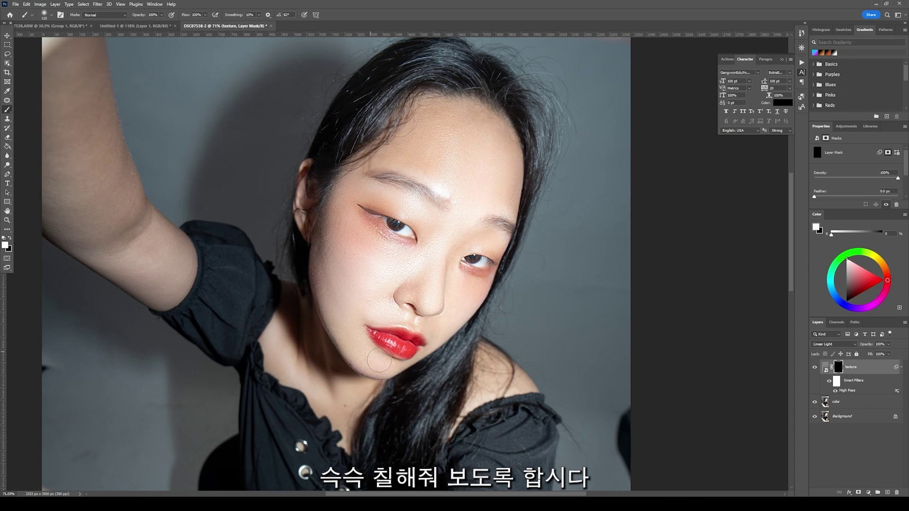
{"action": "mouse_move", "coordinate": [424, 264]}
{"action": "left_mouse_down"}
{"action": "mouse_move", "coordinate": [415, 283]}
{"action": "mouse_move", "coordinate": [424, 285]}
{"action": "mouse_move", "coordinate": [460, 246]}
{"action": "left_mouse_up"}
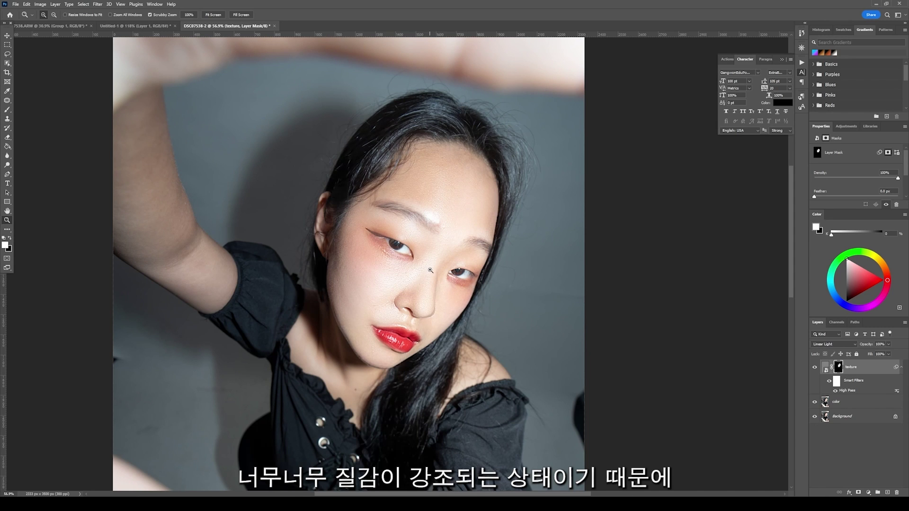
Step: Reduce the texture layer's High Pass smart filter radius to 1.0 pixel
{"action": "double_click", "coordinate": [846, 391]}
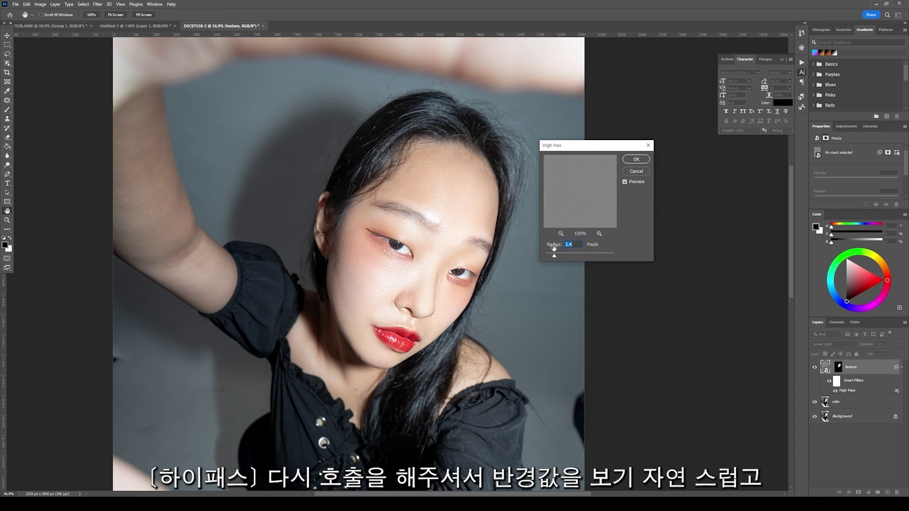
{"action": "left_click_drag", "start_coordinate": [553, 257], "coordinate": [551, 258]}
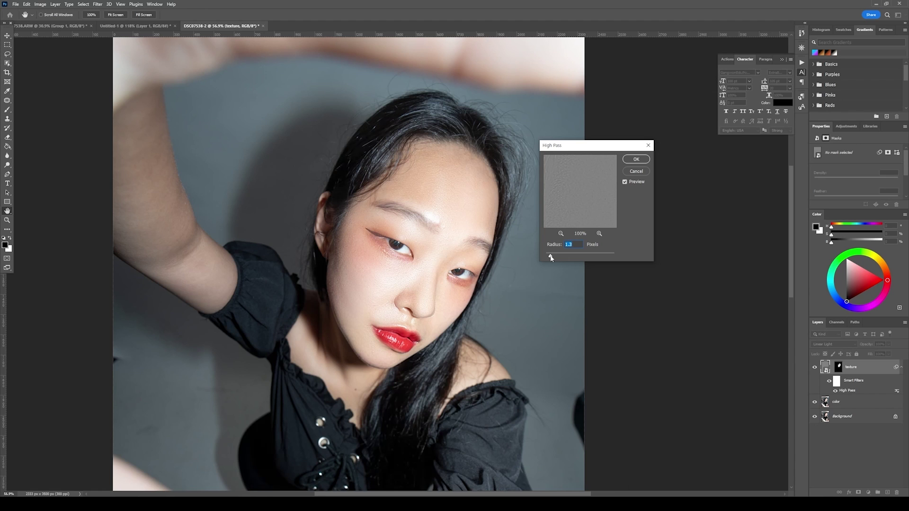
{"action": "left_click_drag", "start_coordinate": [551, 258], "coordinate": [550, 258]}
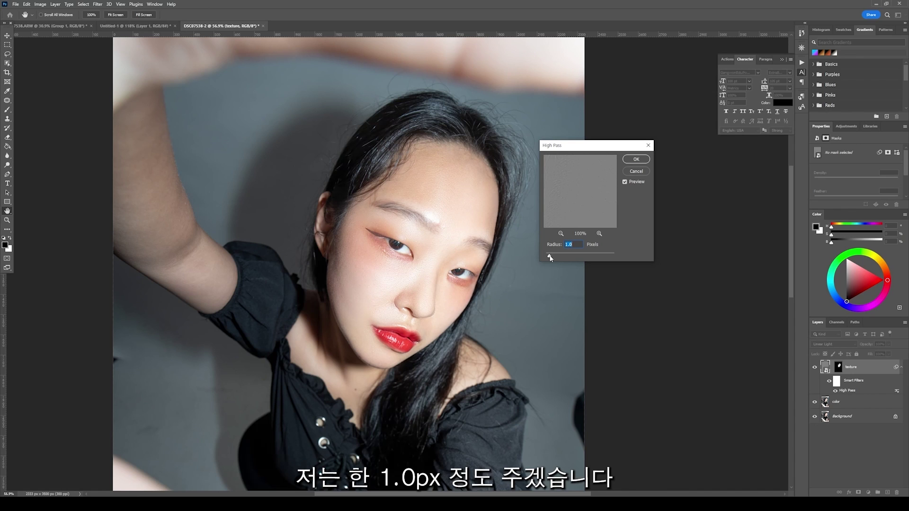
{"action": "key", "text": "Return"}
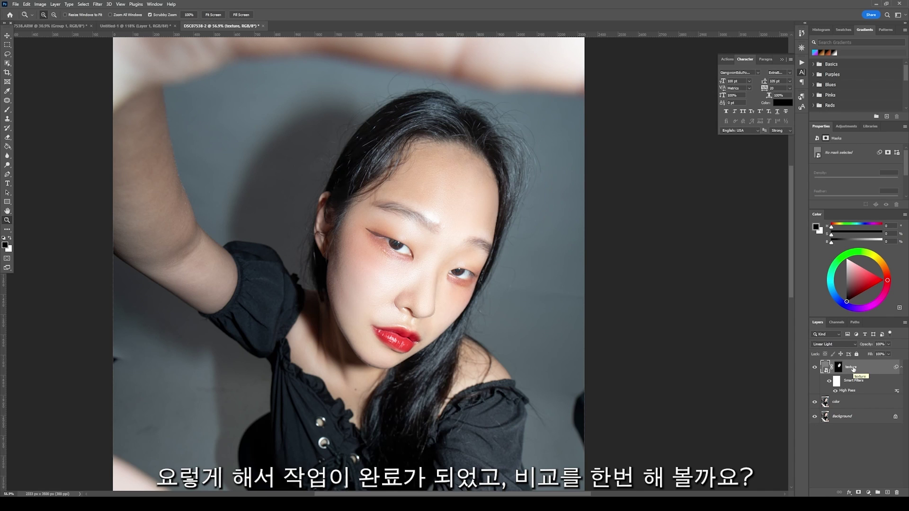
Step: Select the texture and color layers together and group them
{"action": "left_click", "coordinate": [854, 369]}
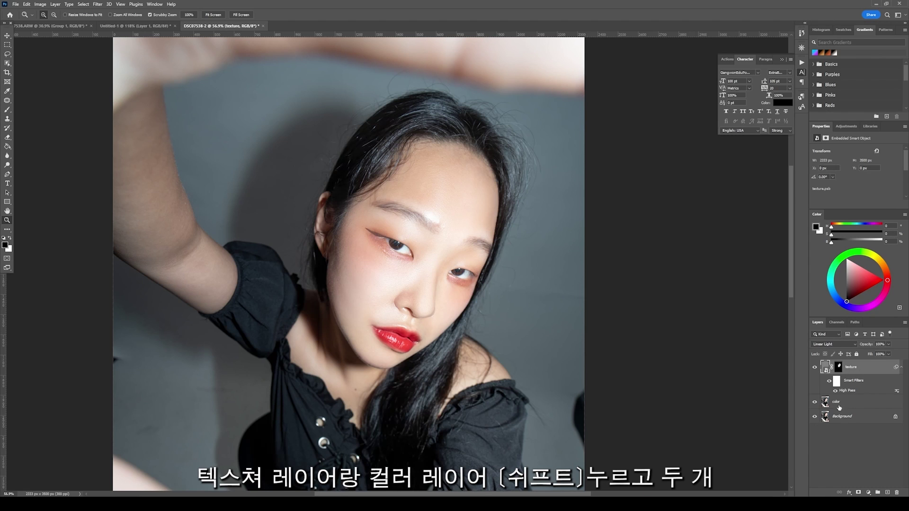
{"action": "left_click", "coordinate": [841, 405], "text": "shift"}
{"action": "left_click", "coordinate": [852, 370]}
{"action": "left_click", "coordinate": [841, 406], "text": "shift"}
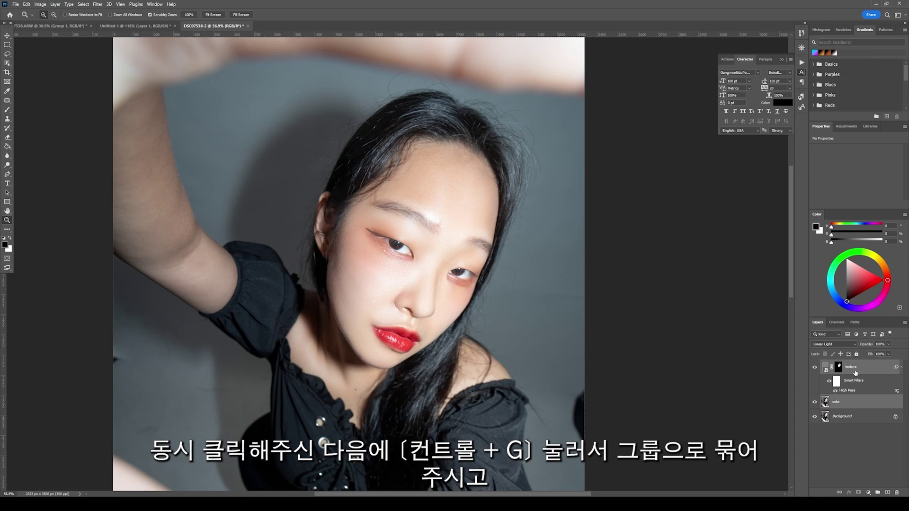
{"action": "key", "text": "ctrl+g"}
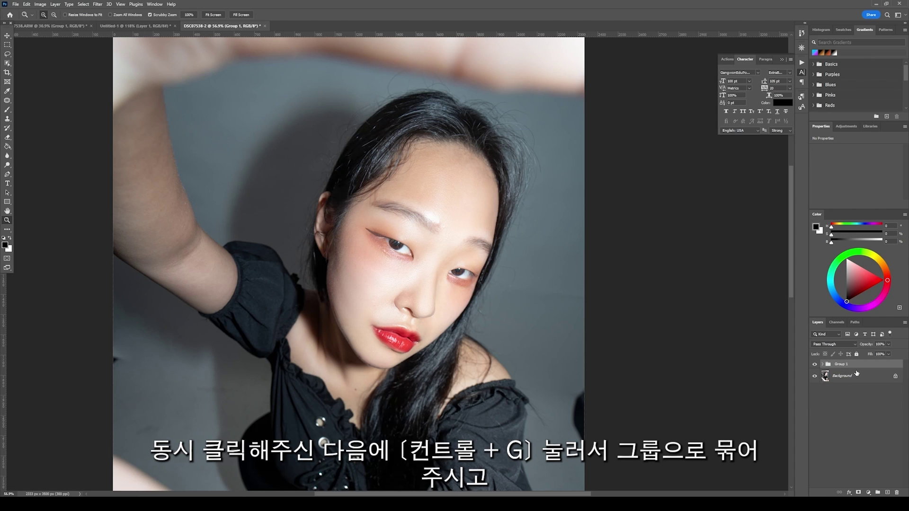
Step: Compare the retouched portrait with the original by toggling the layer group's visibility, leaving the group shown
{"action": "left_click", "coordinate": [814, 365]}
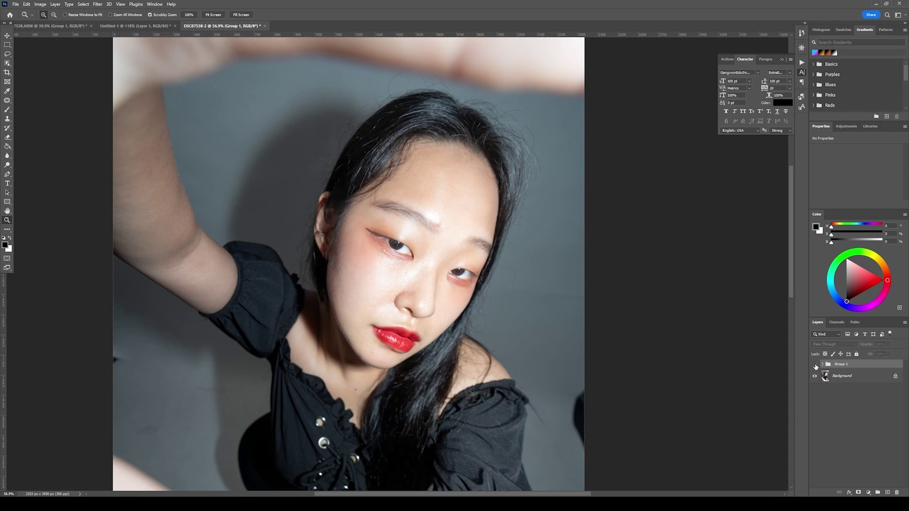
{"action": "left_click", "coordinate": [815, 365]}
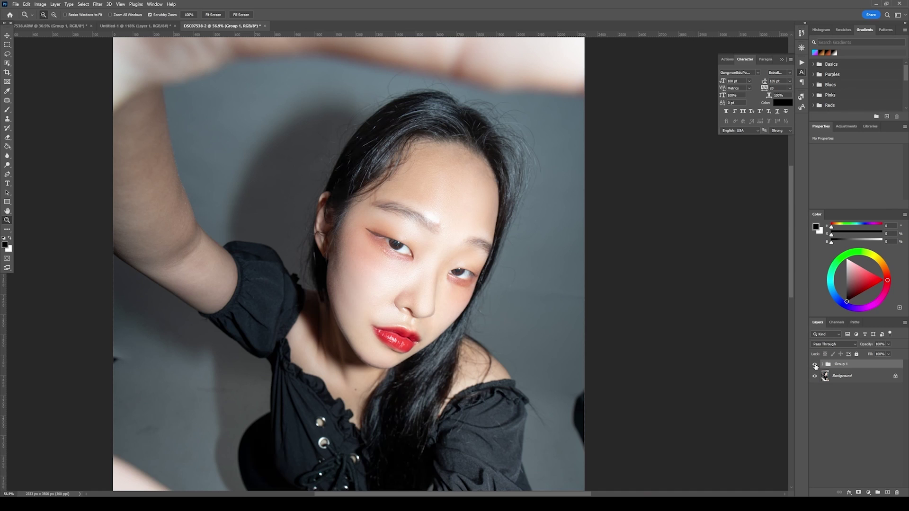
{"action": "left_click", "coordinate": [815, 365]}
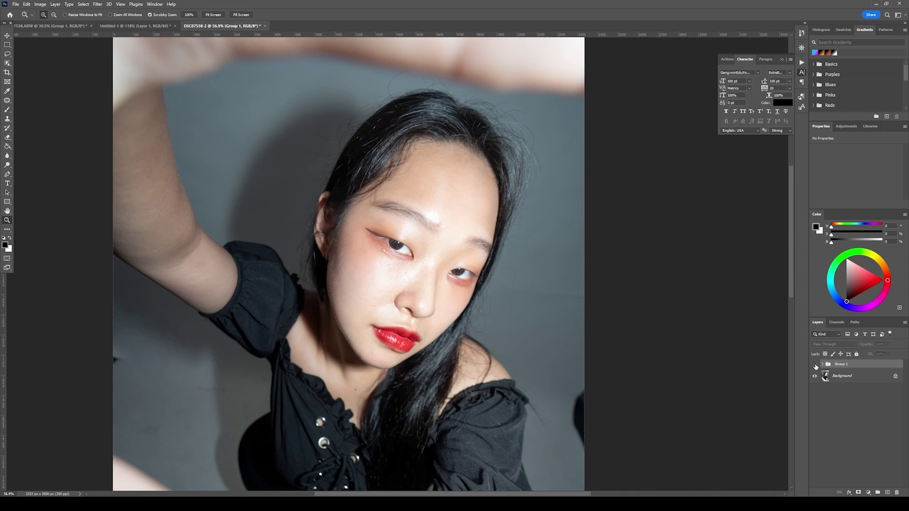
{"action": "left_click", "coordinate": [815, 365]}
{"action": "left_click", "coordinate": [815, 365]}
{"action": "left_click", "coordinate": [815, 365]}
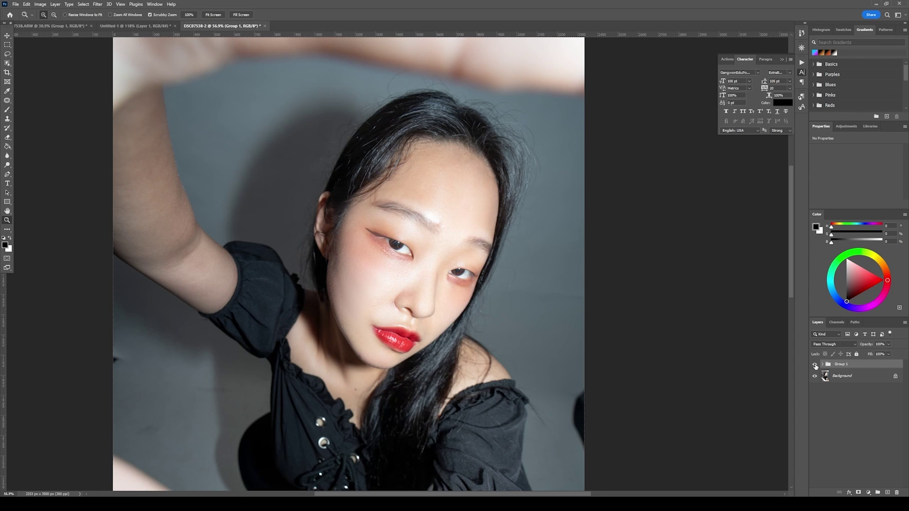